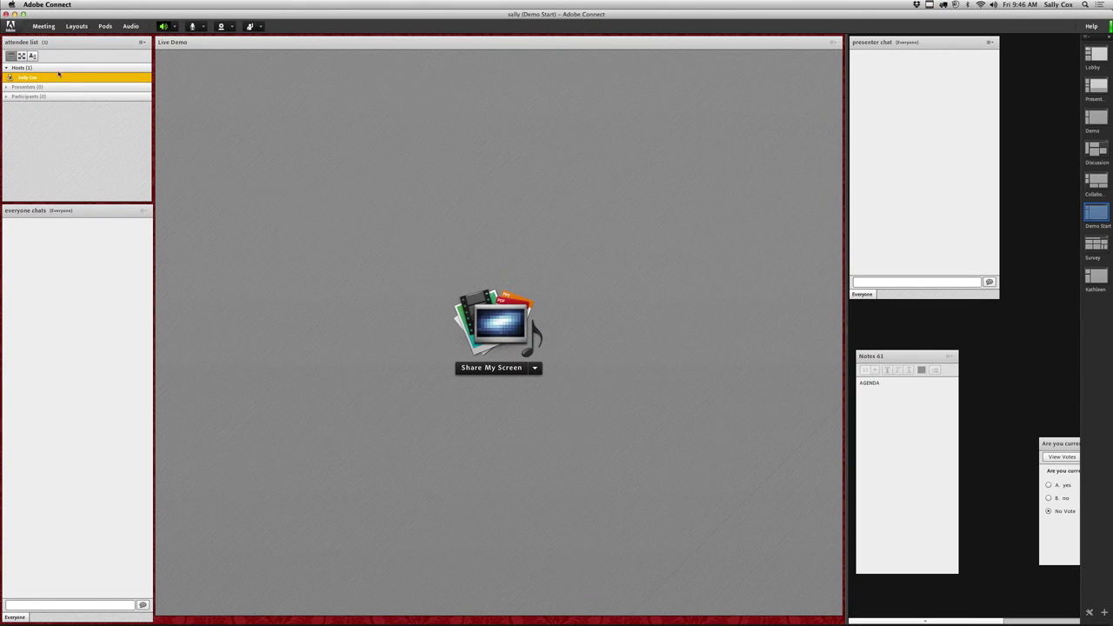
Open the meeting's information page in the browser to review its management options, then return to the meeting room.
left_click(45, 27)
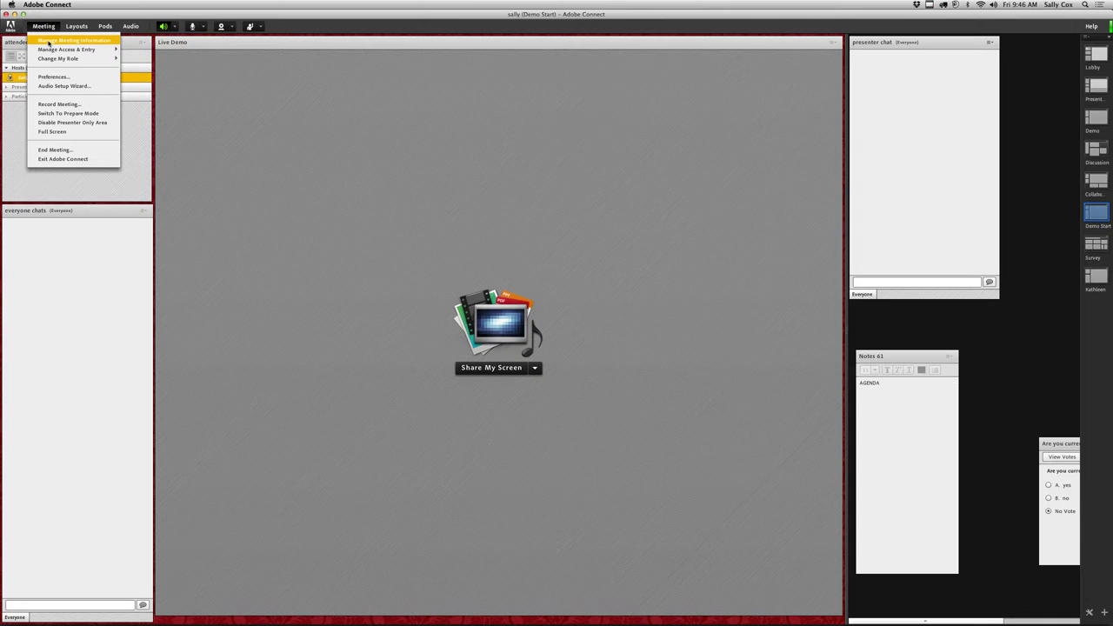
left_click(49, 42)
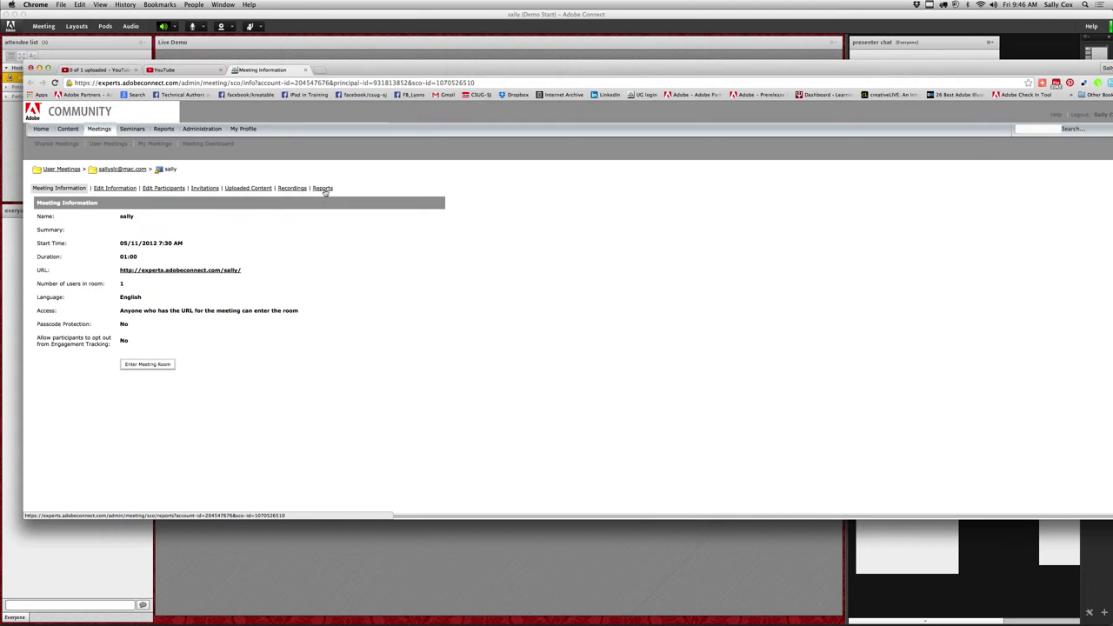
left_click(361, 547)
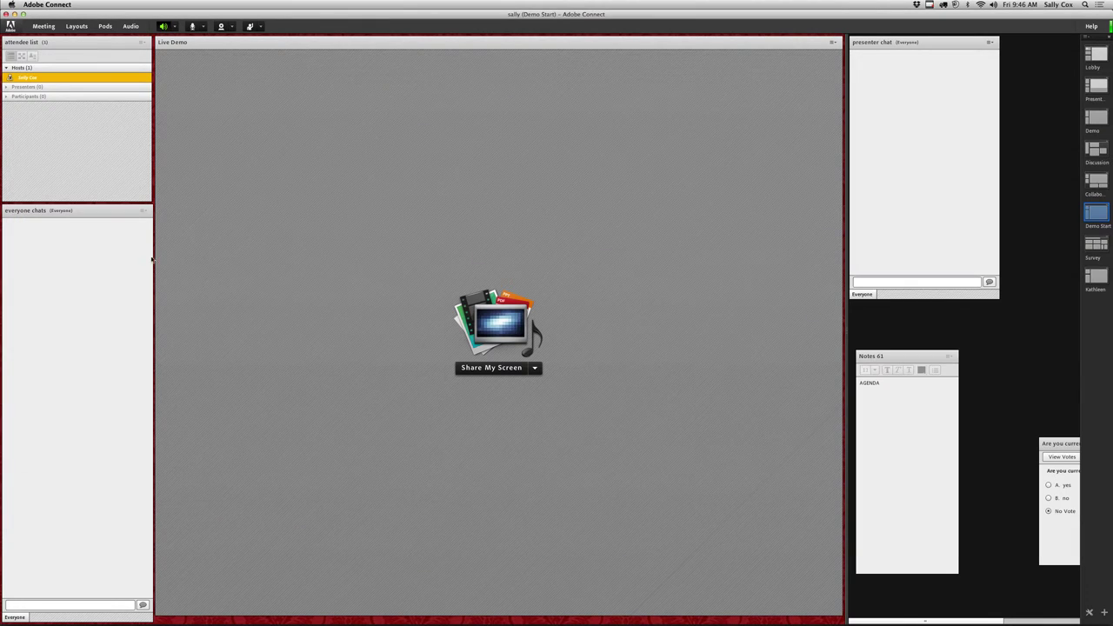
Review the message for placing participants on hold and dismiss it without applying the hold.
left_click(45, 27)
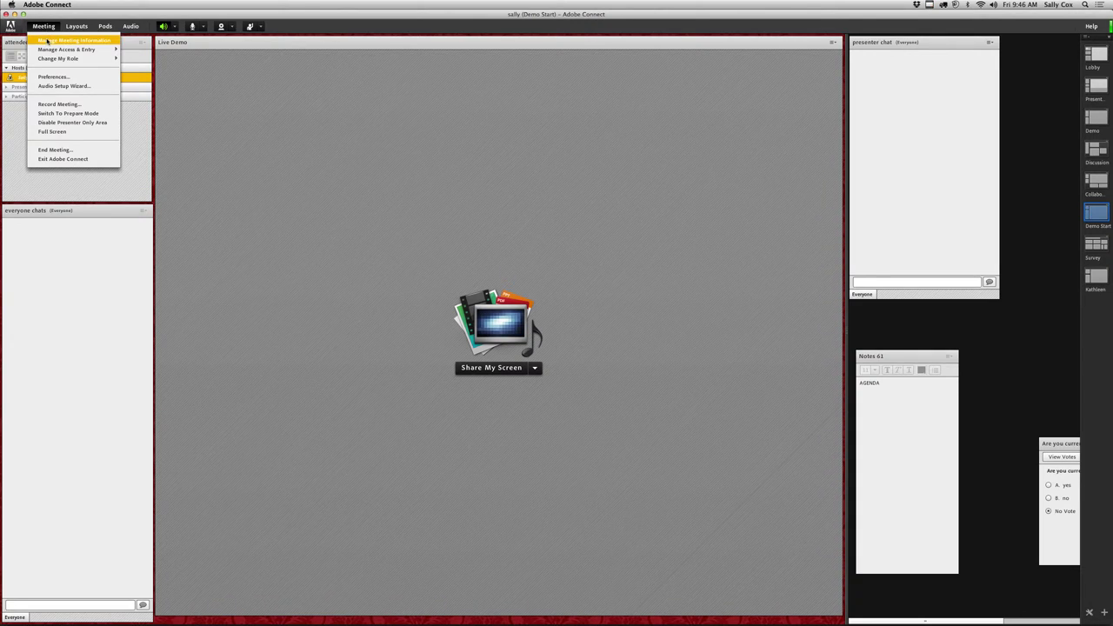
mouse_move(50, 50)
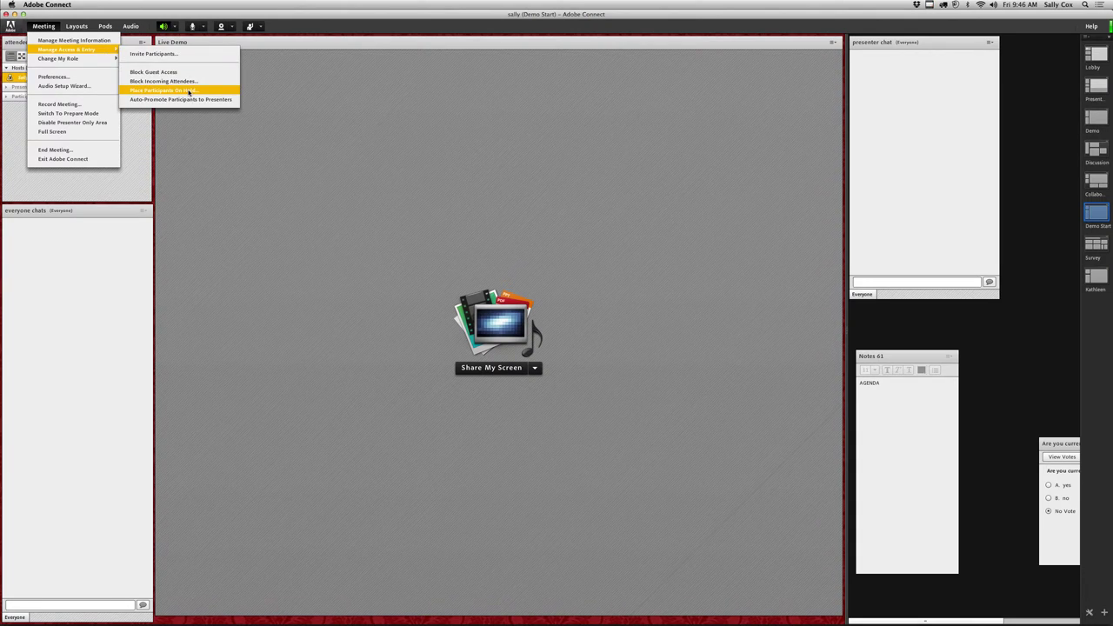
left_click(190, 92)
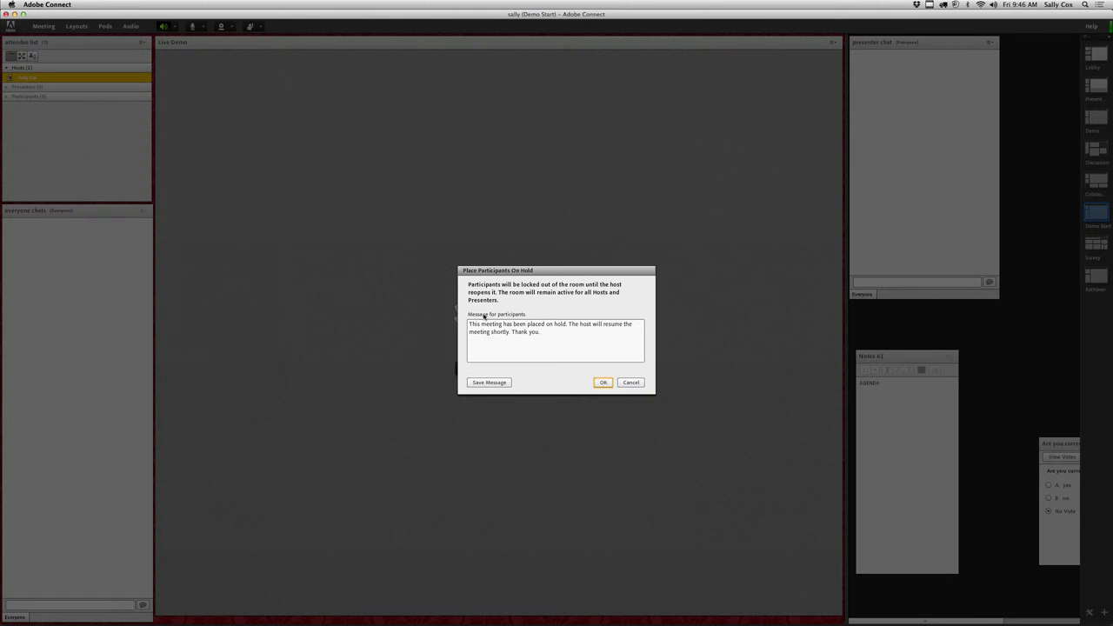
left_click(631, 382)
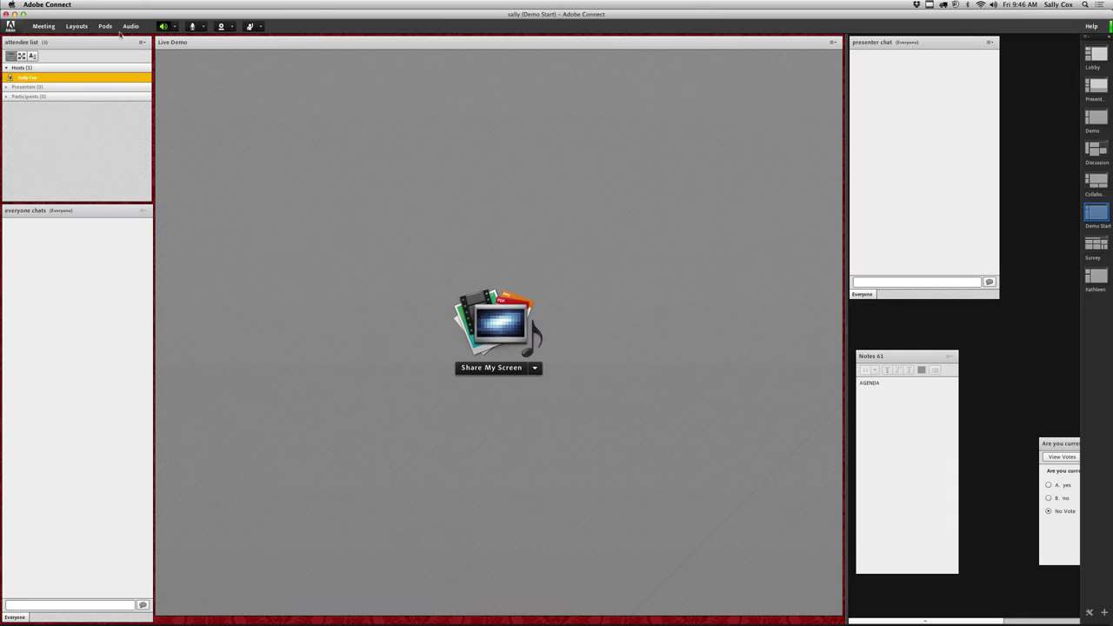
Examine the role choices available to the host, both for the own role and from the attendee list entry.
left_click(43, 26)
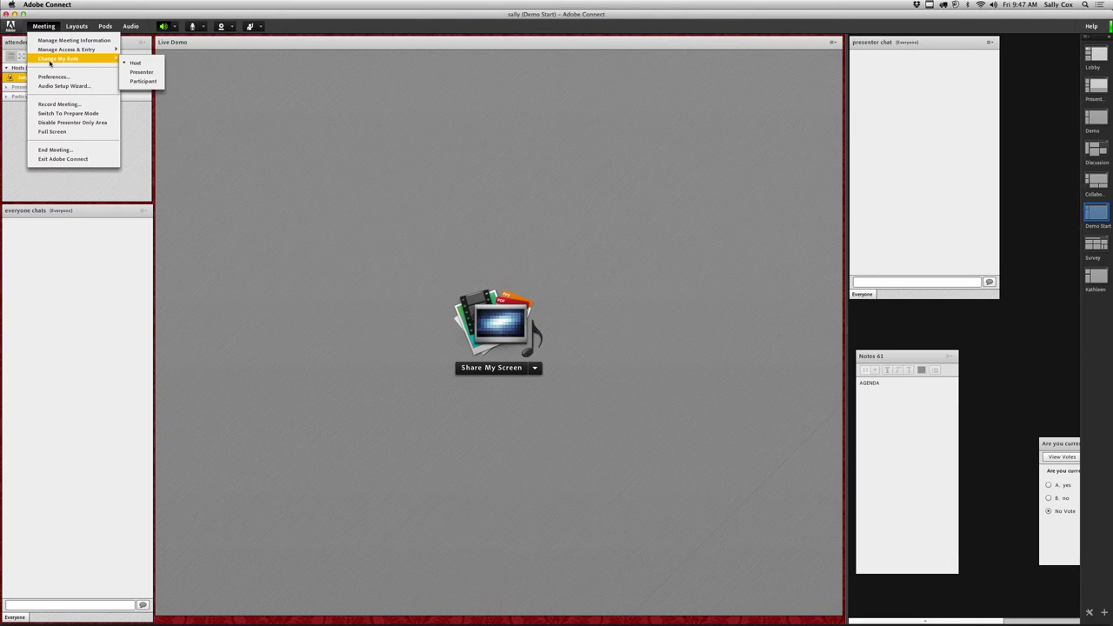
left_click(73, 117)
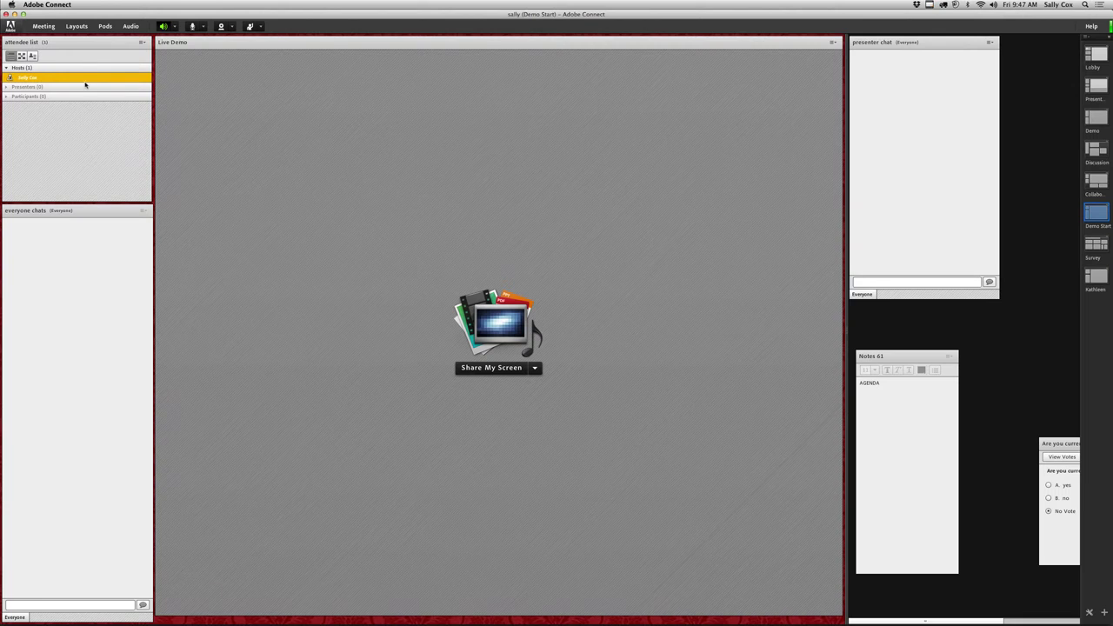
mouse_move(85, 79)
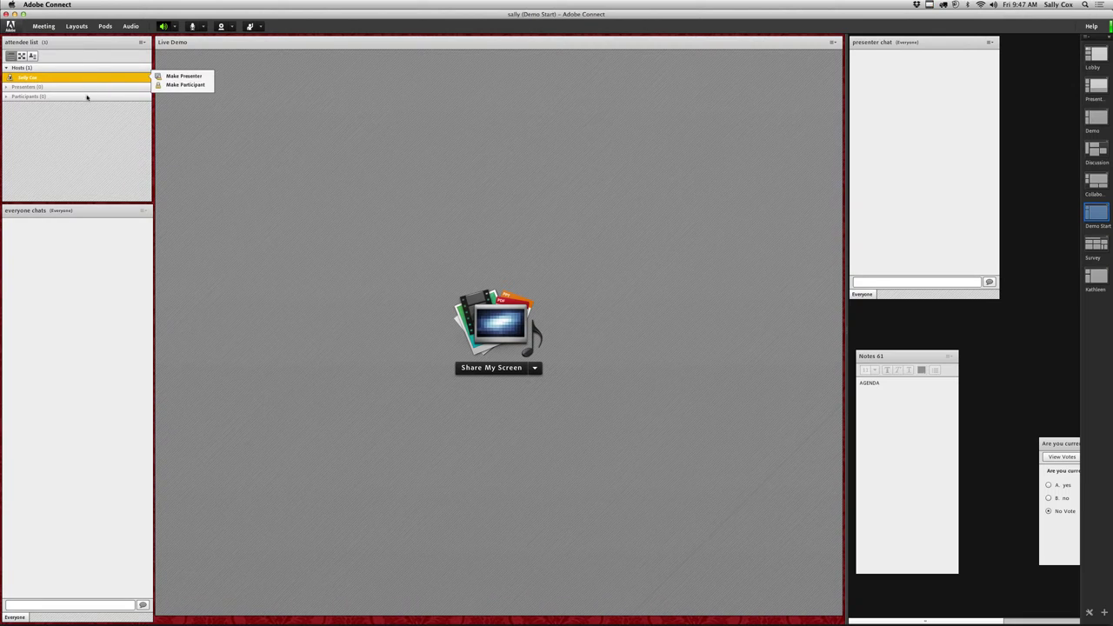
Inspect the room's background preferences, then temporarily narrow the Live Demo pod to view the wallpaper and widen it back.
left_click(43, 26)
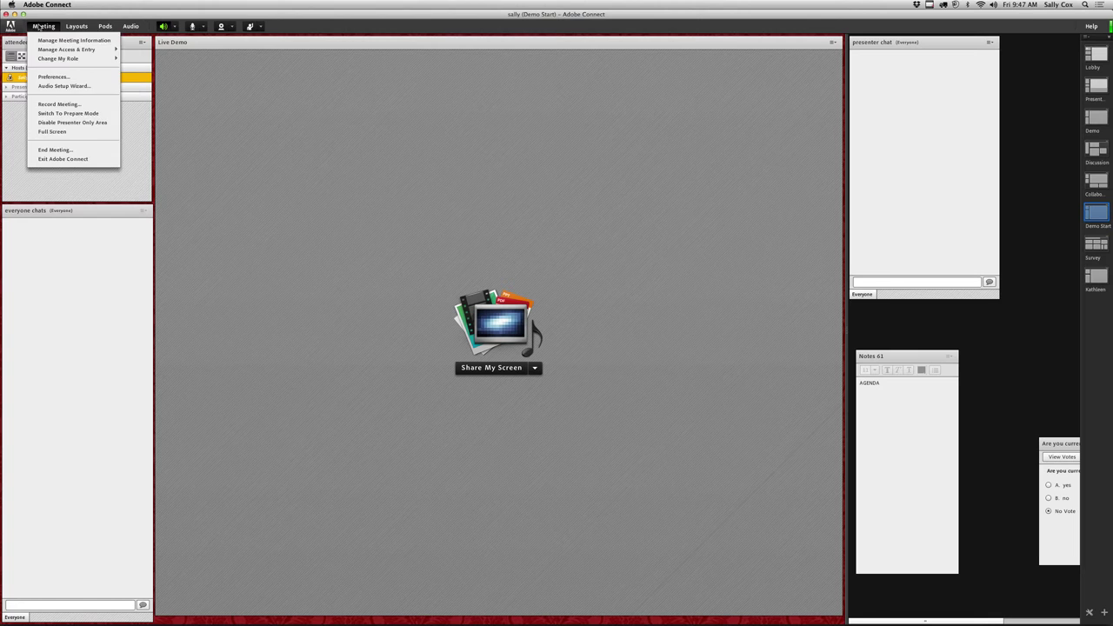
left_click(52, 76)
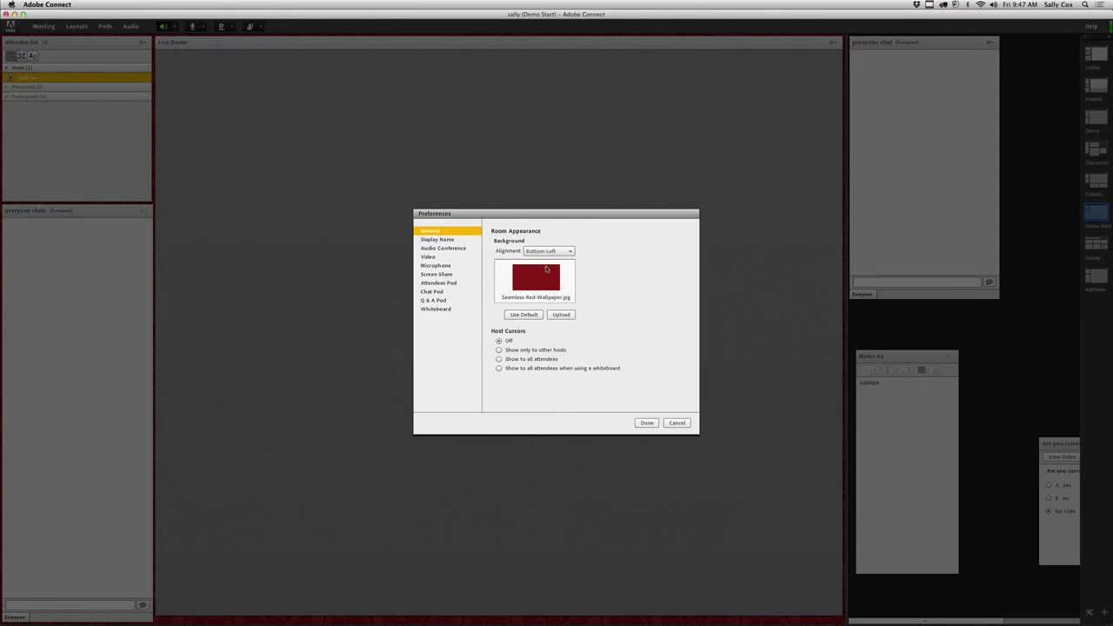
left_click(677, 423)
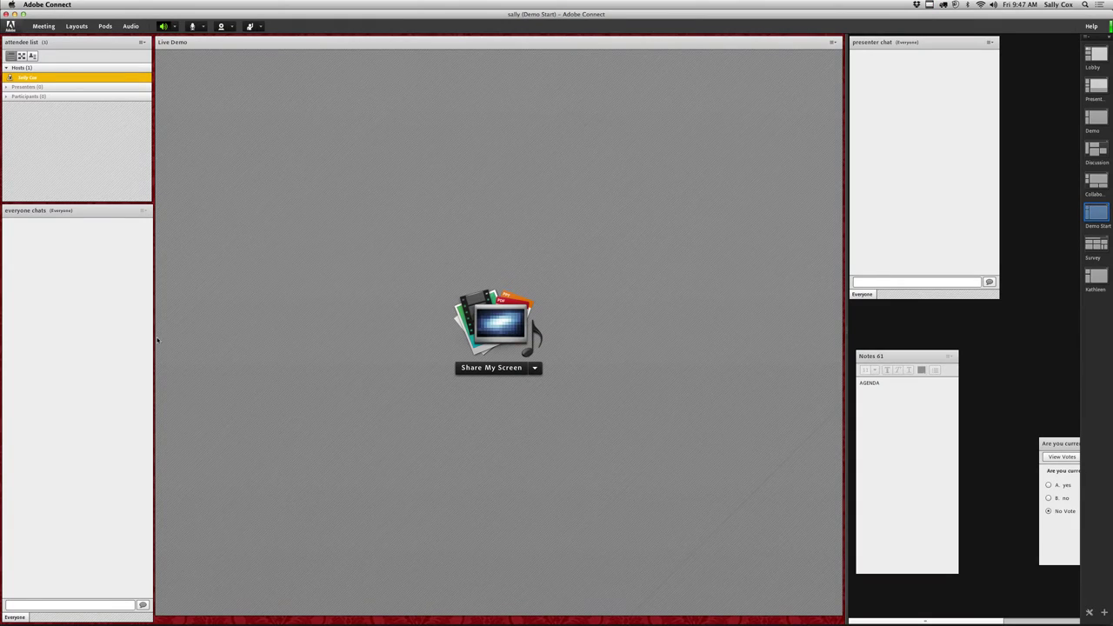
left_click_drag(156, 339, 443, 356)
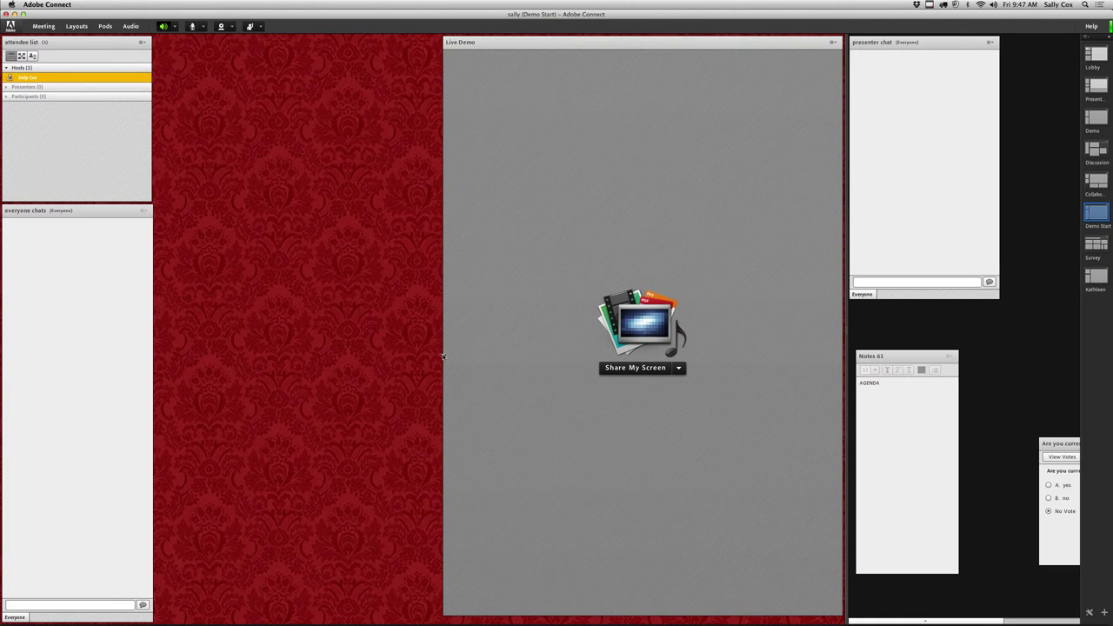
left_click_drag(443, 357, 152, 342)
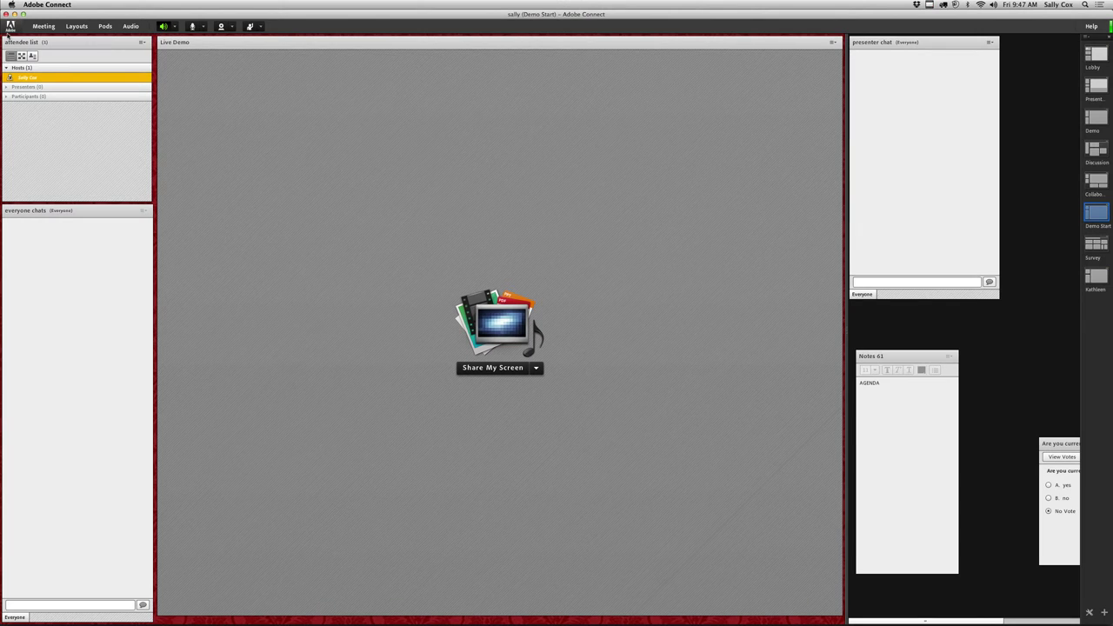
Review the Display Name, Video, Microphone, Screen Share and Attendees Pod preferences, then cancel without changes.
left_click(42, 26)
left_click(52, 77)
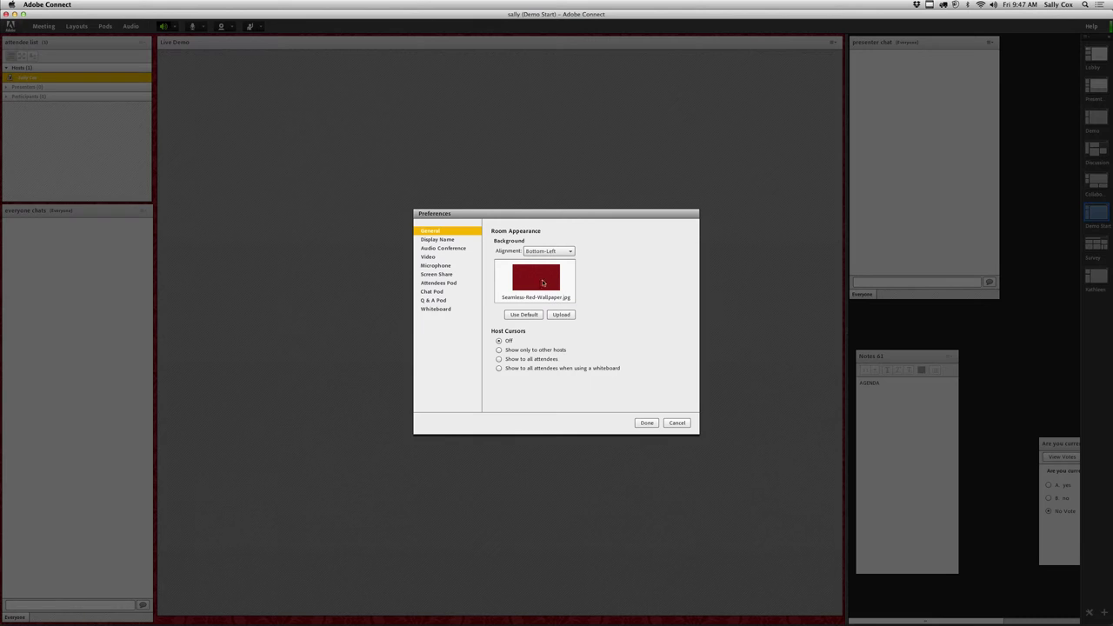
left_click(440, 239)
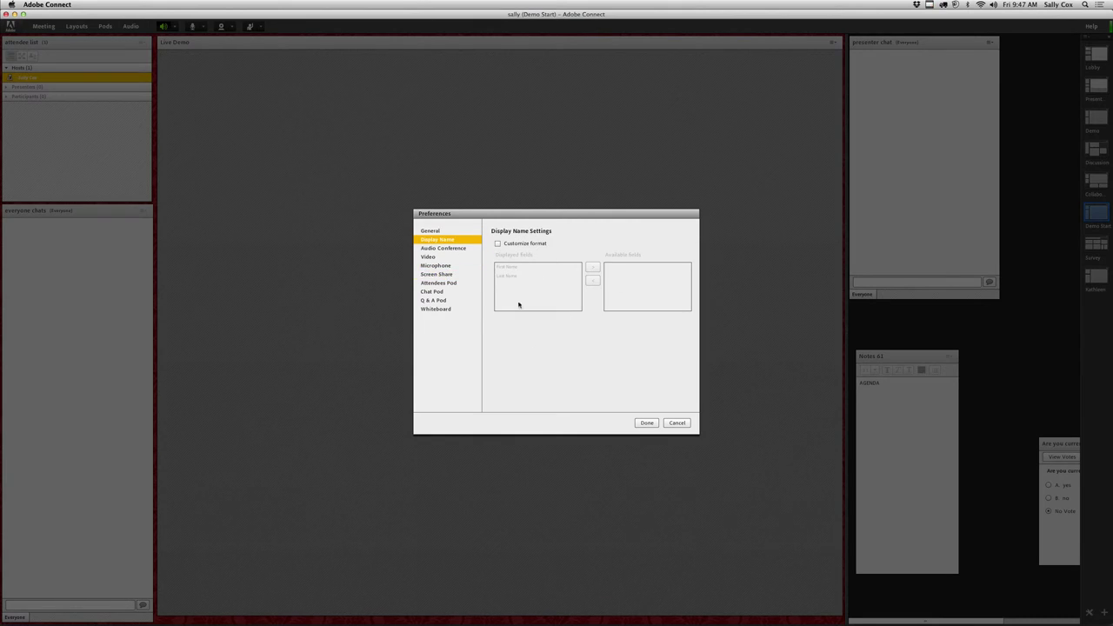
left_click(433, 258)
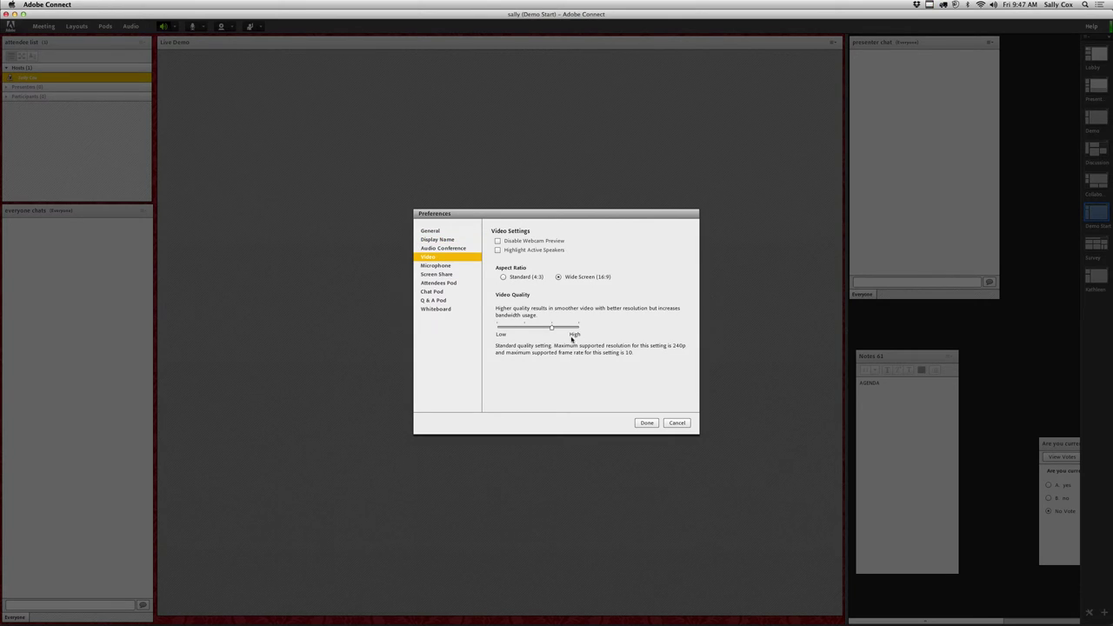
left_click(435, 265)
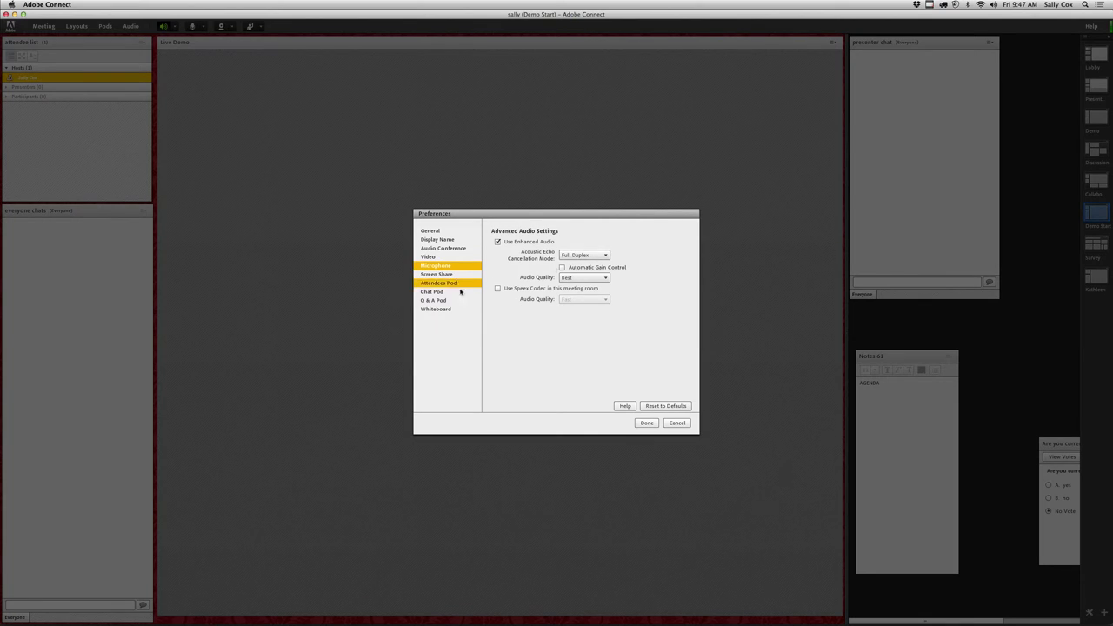
left_click(436, 274)
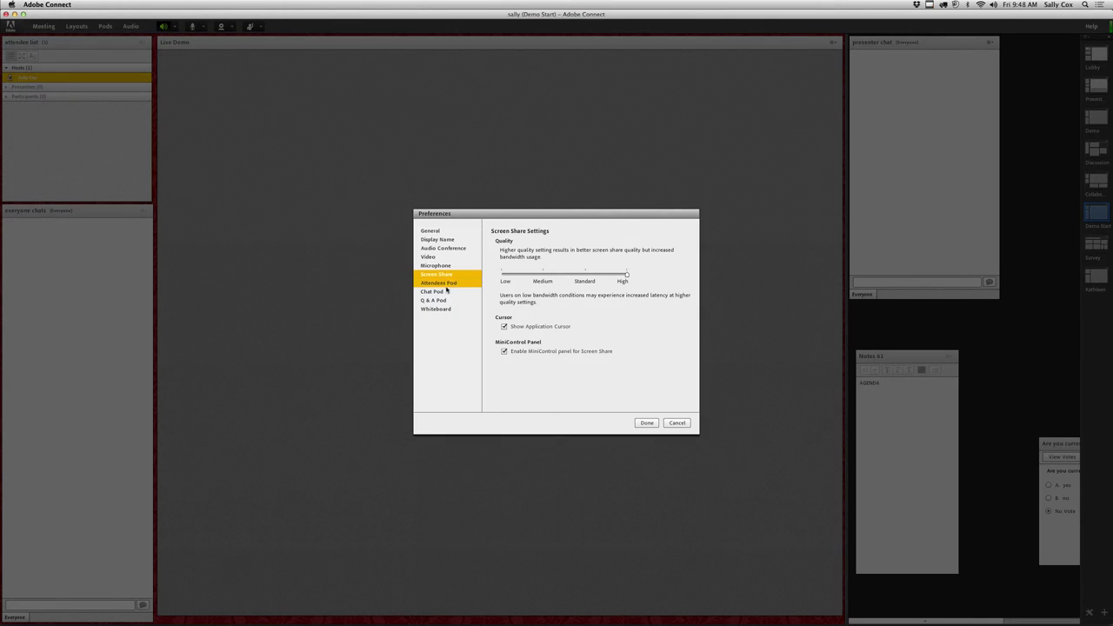
left_click(475, 284)
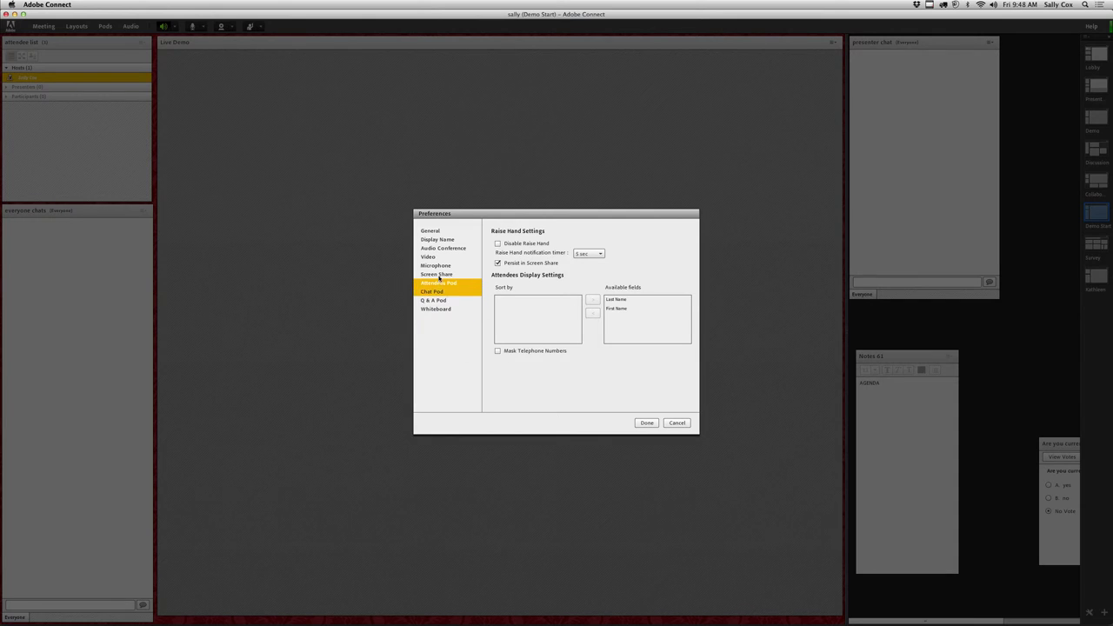
left_click(674, 421)
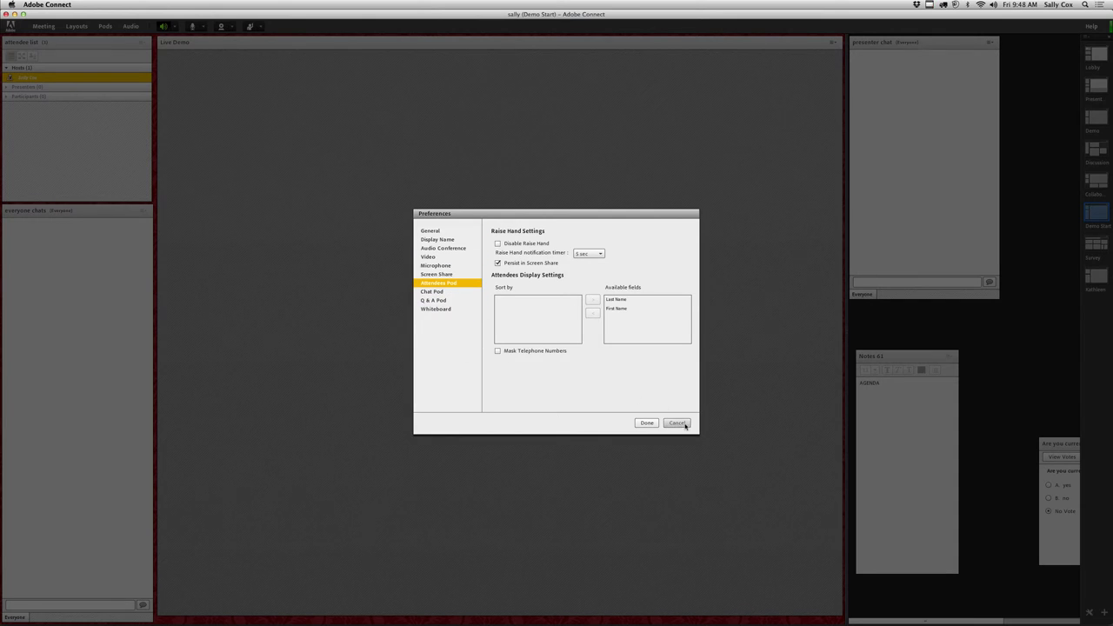
left_click(40, 26)
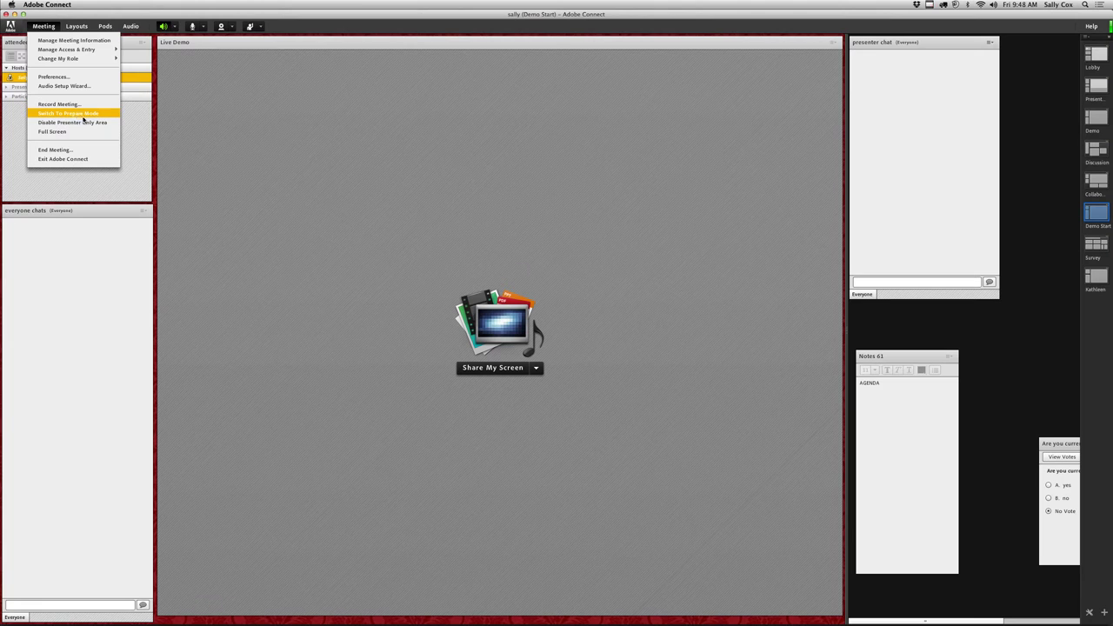
left_click(311, 129)
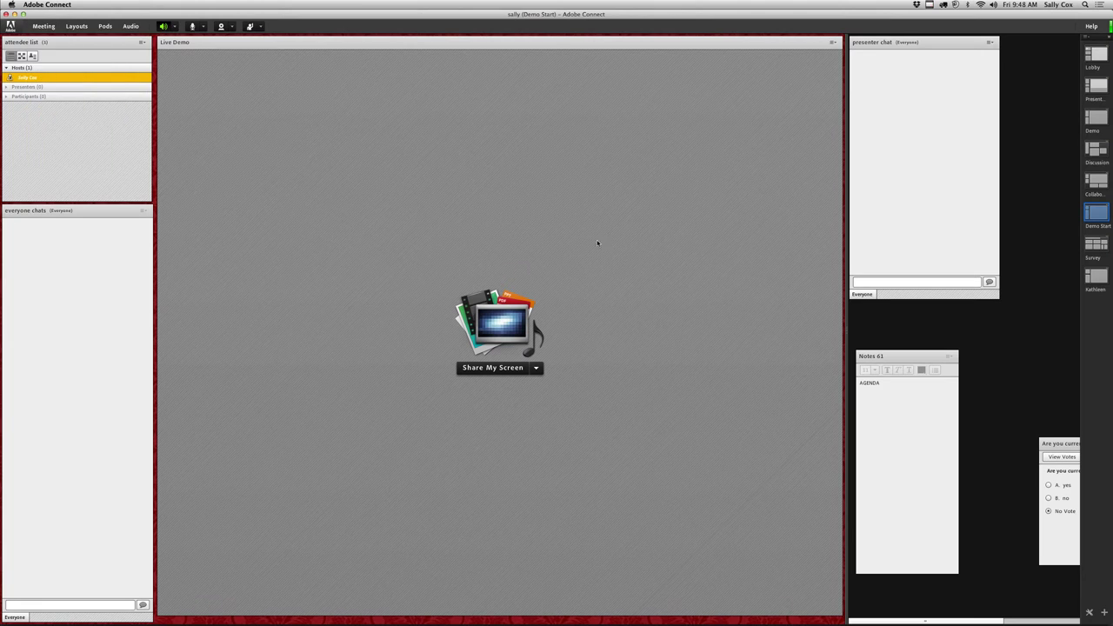
left_click(1088, 611)
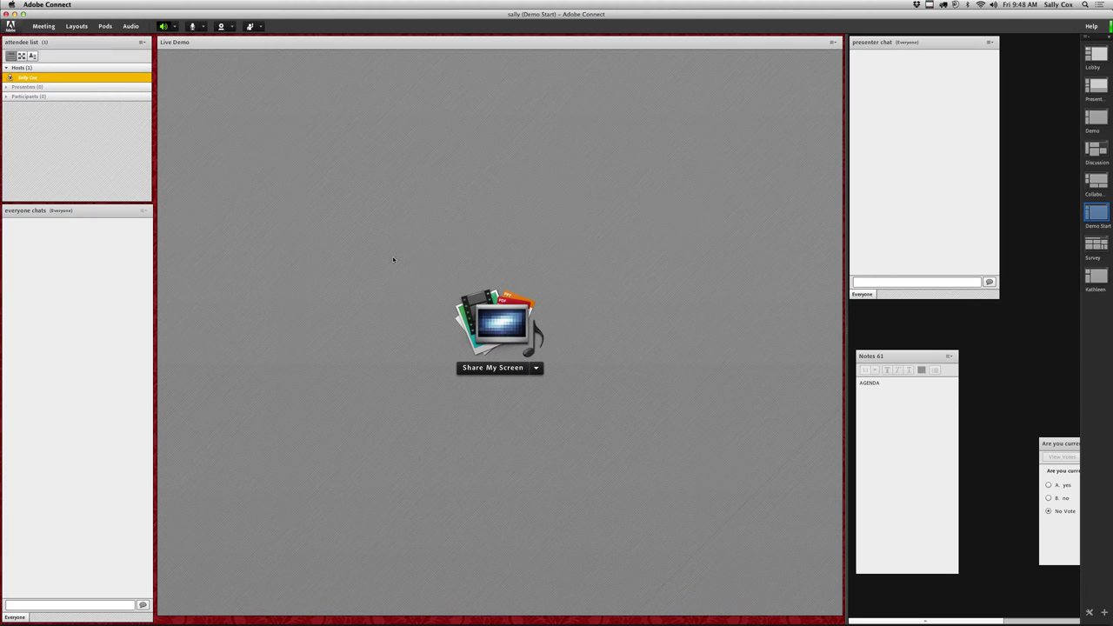
Review the options for renaming, deleting and reordering the room's layouts, and close them without changes.
left_click(75, 27)
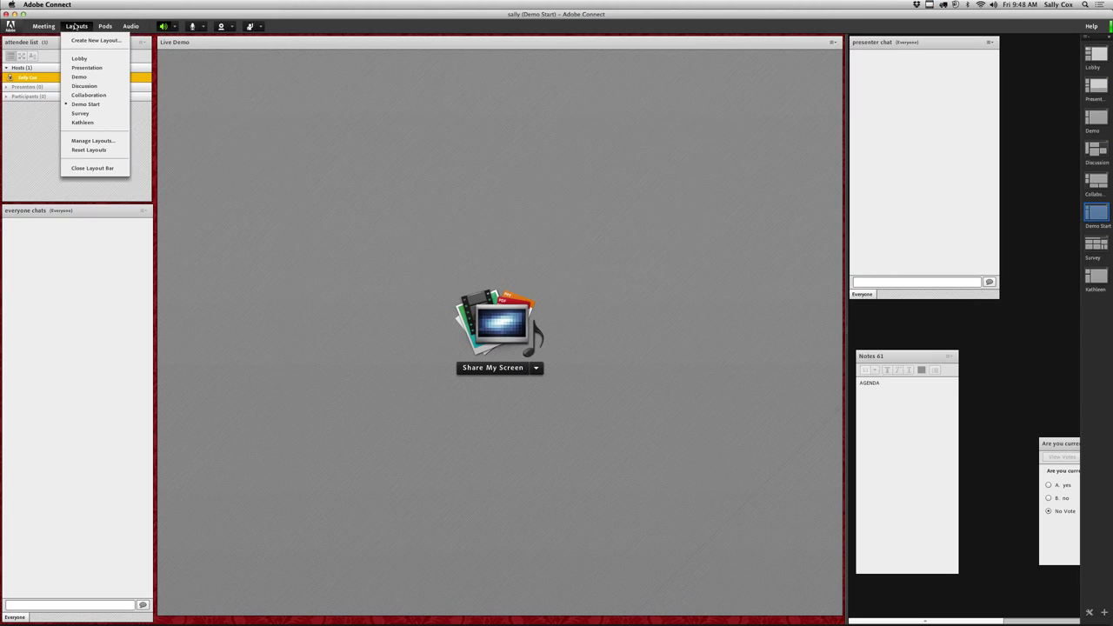
left_click(93, 141)
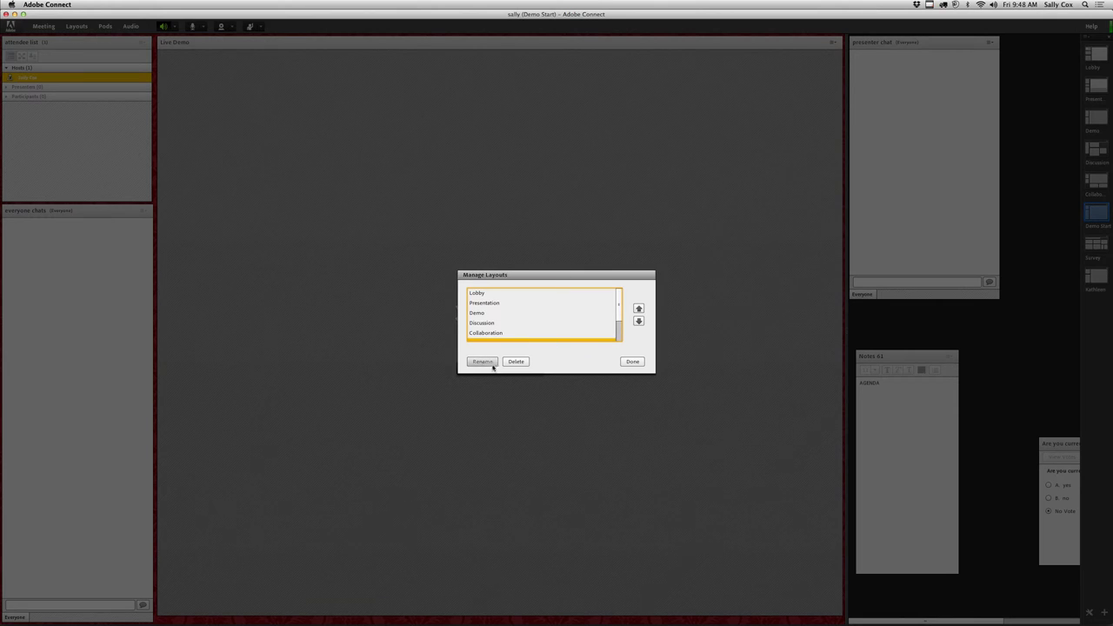
left_click(633, 362)
Examine the existing polls, the audio options for participants and the available attendee status choices.
left_click(105, 26)
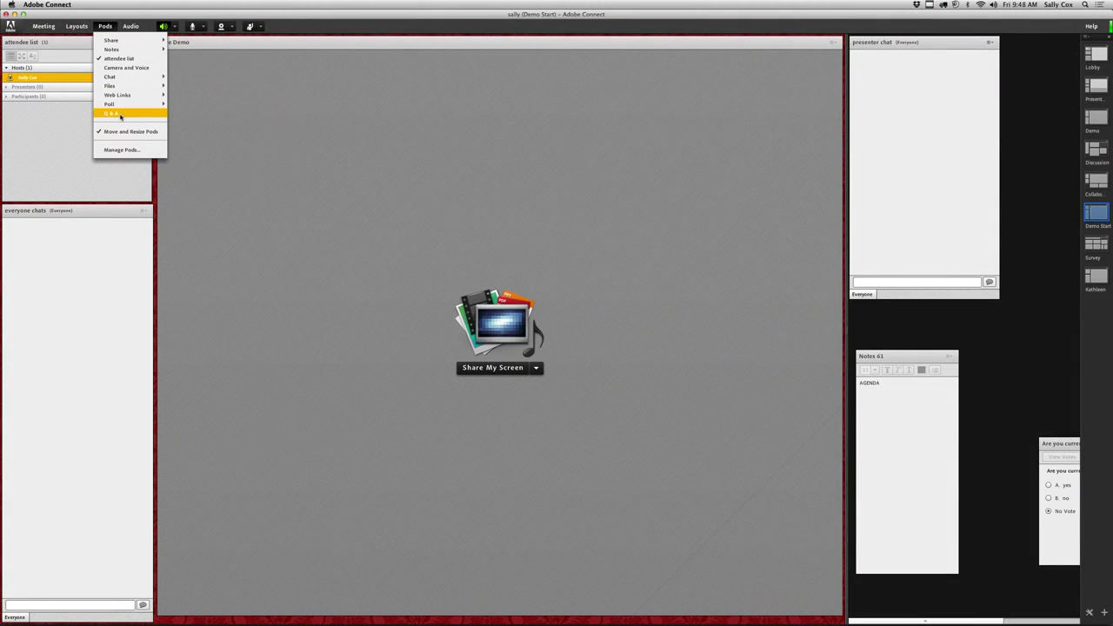
mouse_move(115, 108)
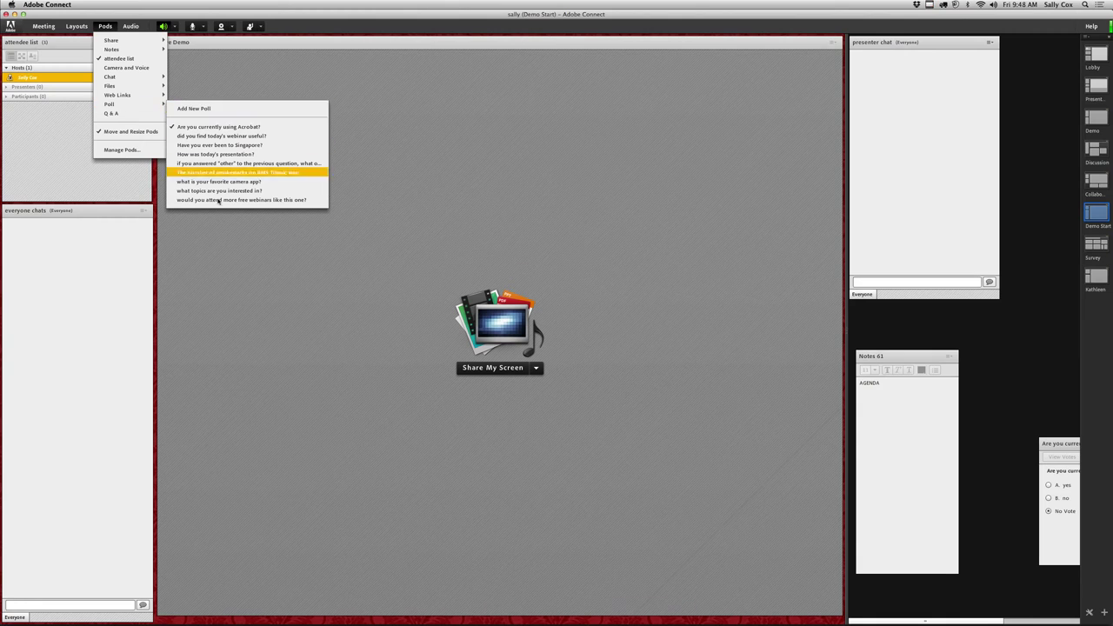
mouse_move(133, 25)
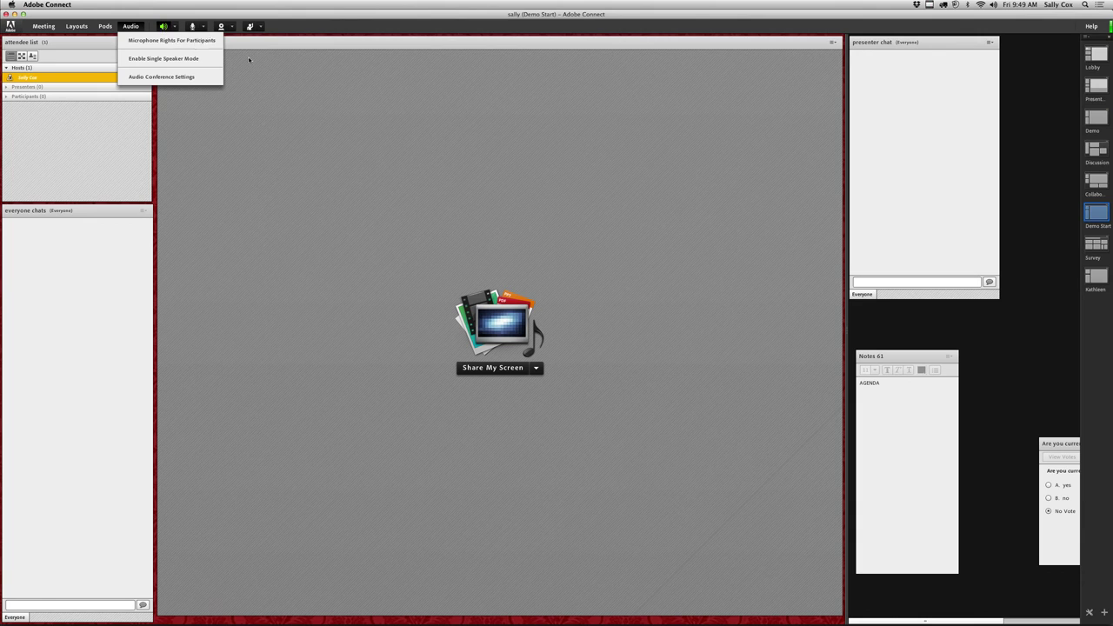
left_click(211, 45)
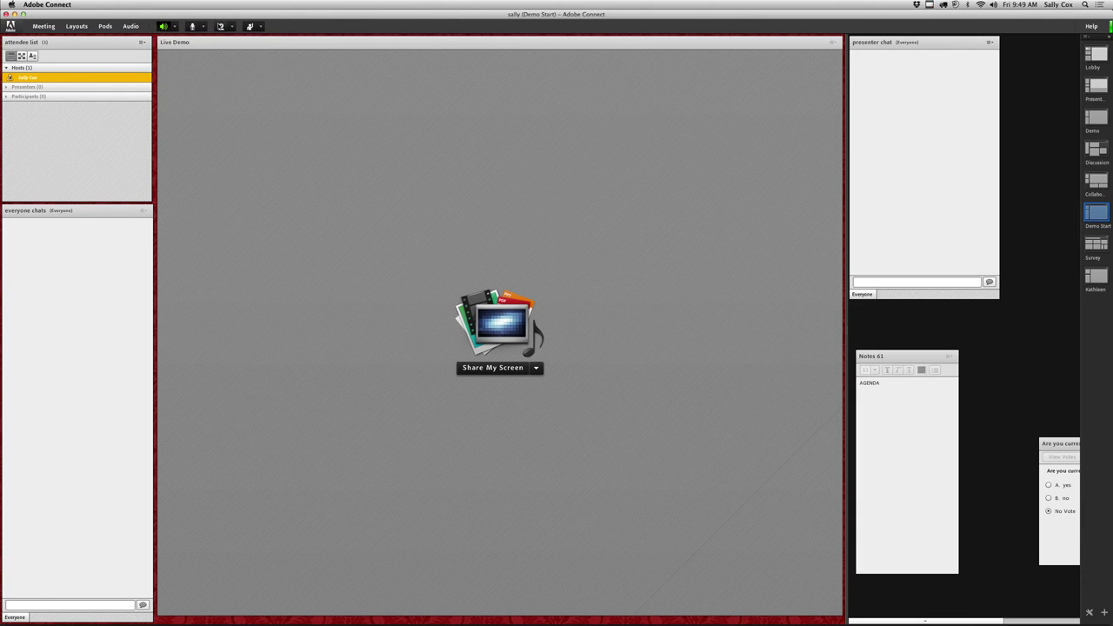
left_click(260, 26)
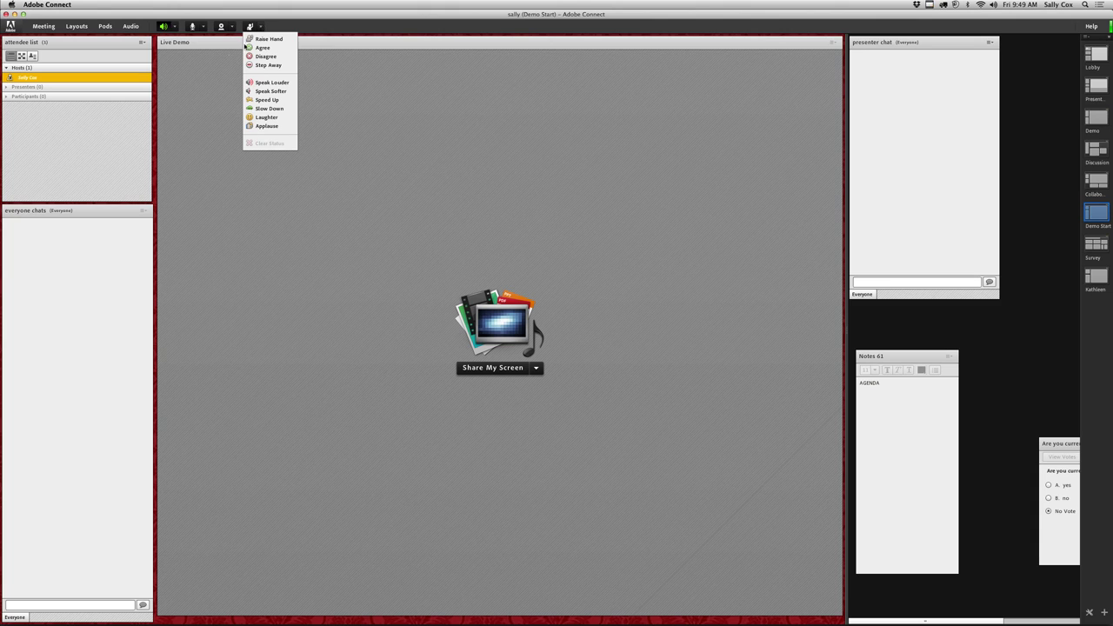
left_click(221, 63)
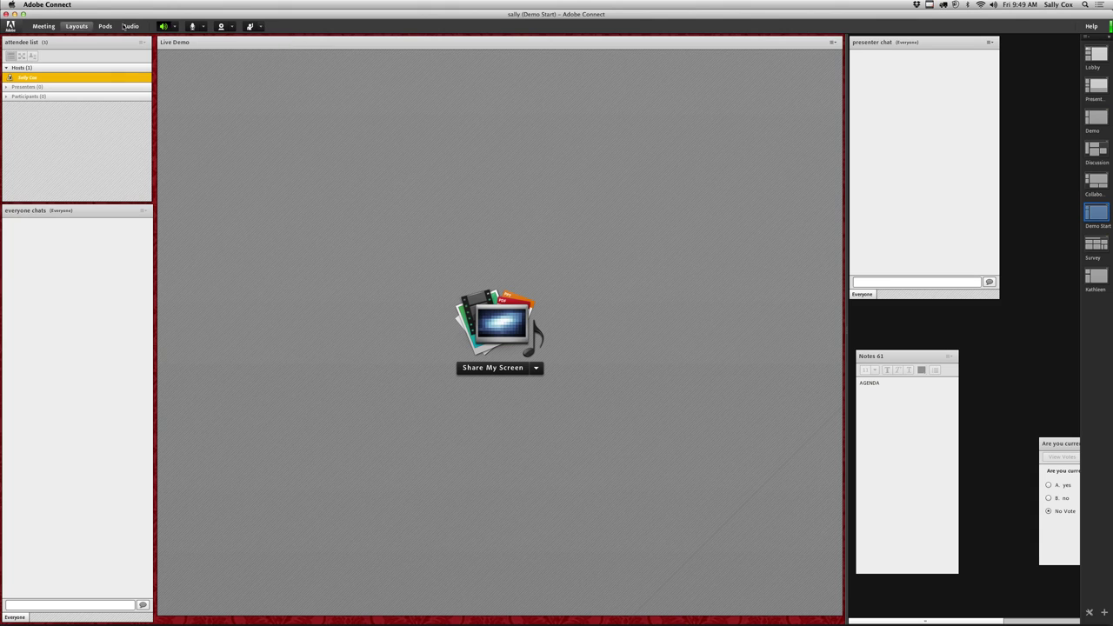